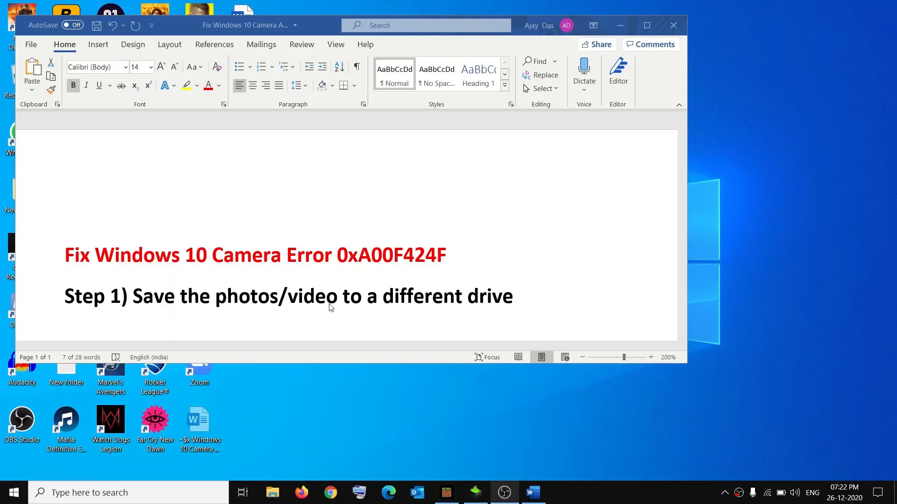
In the Windows storage settings, change where new content is saved so that new photos and videos go to New Volume (D:).
left_click(14, 493)
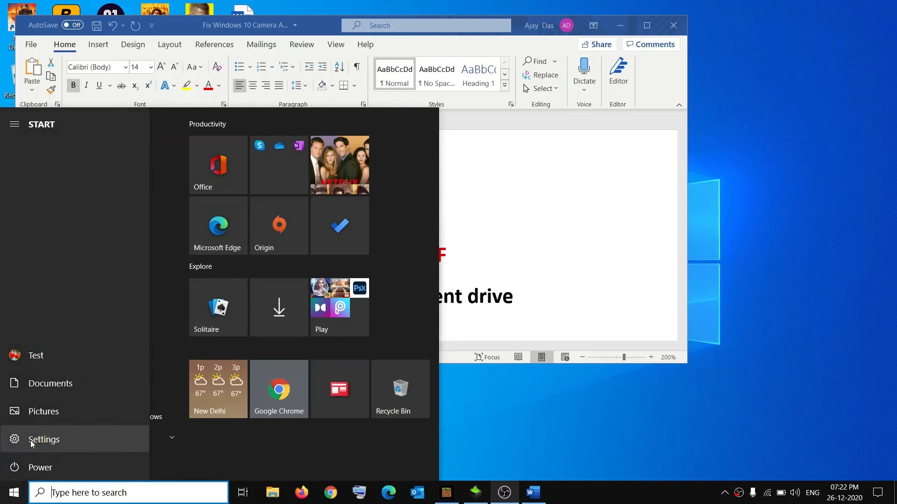
left_click(102, 427)
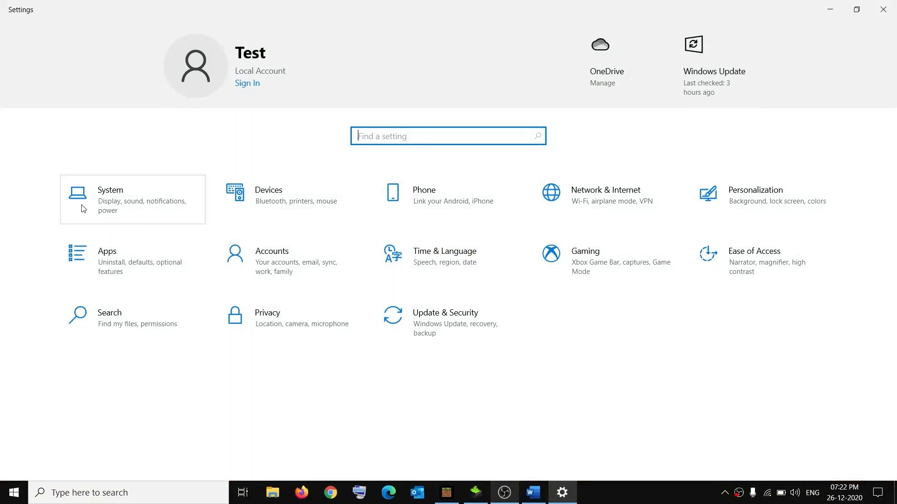
left_click(186, 216)
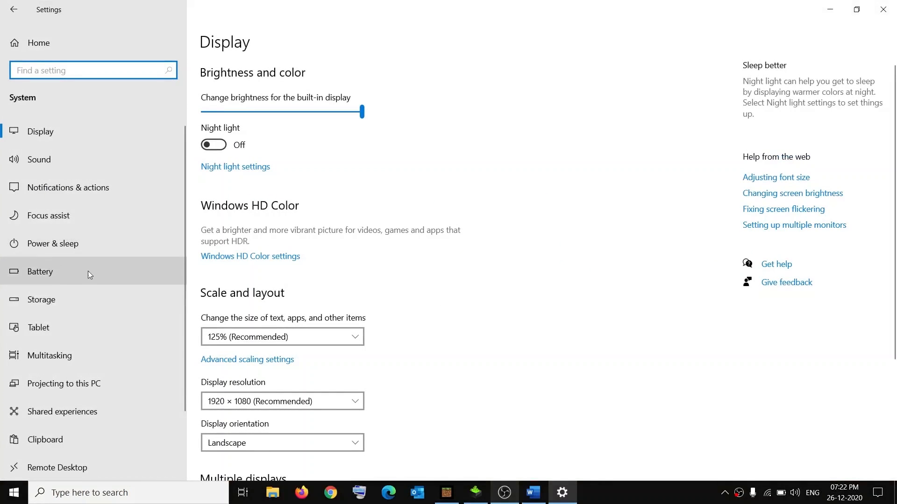
left_click(54, 301)
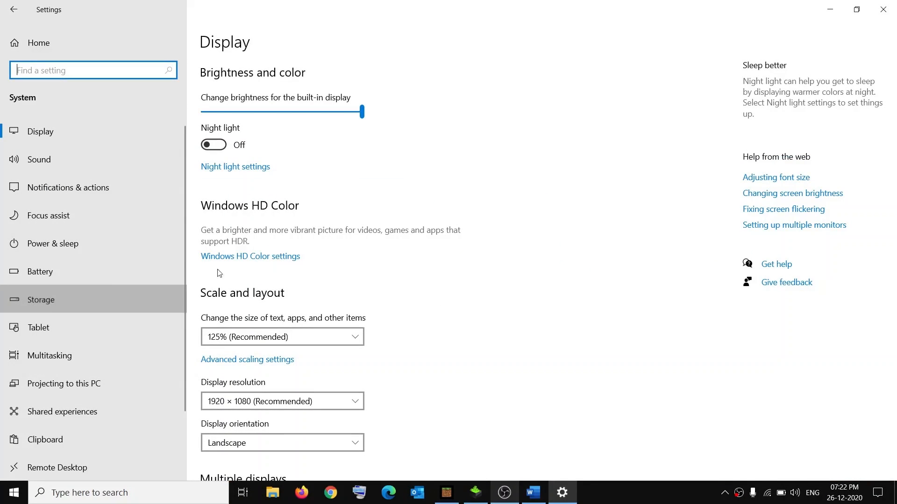
scroll(439, 303, "down", 3)
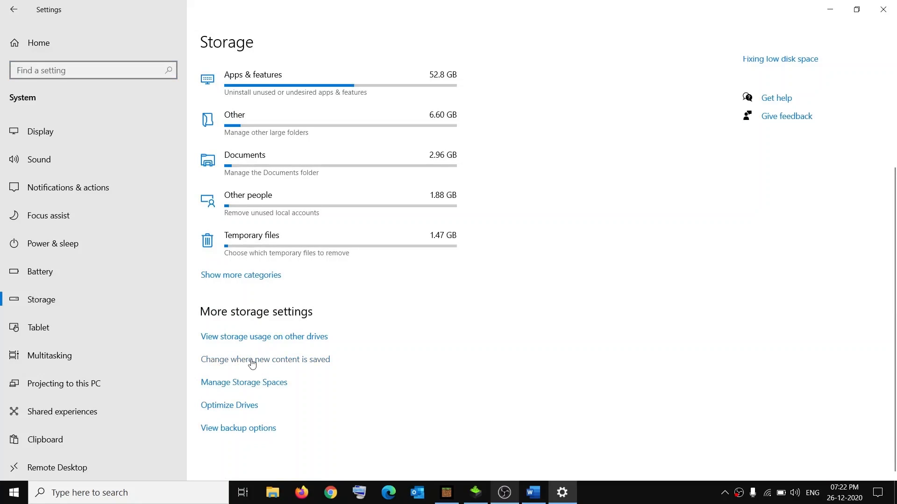
left_click(293, 364)
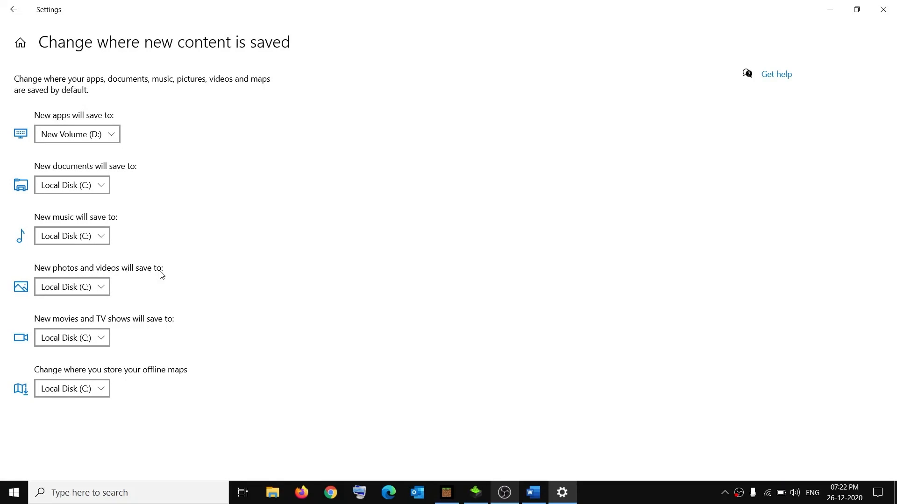
left_click(104, 289)
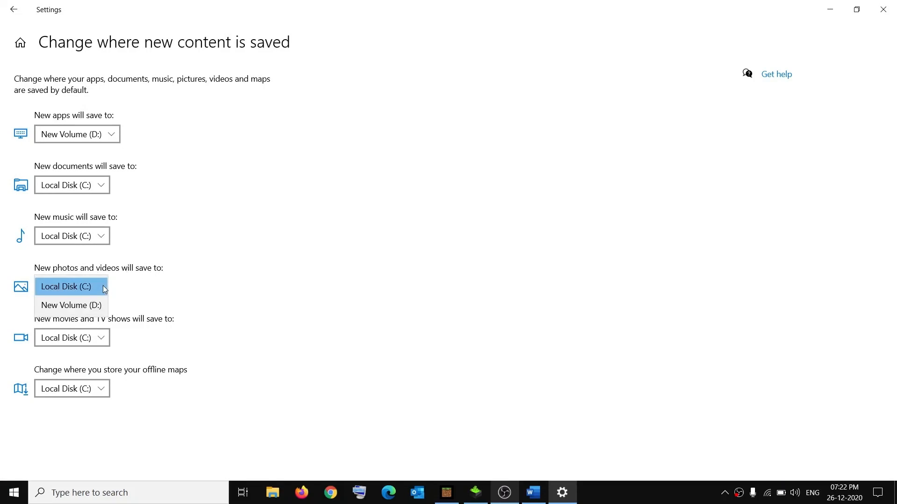
left_click(78, 310)
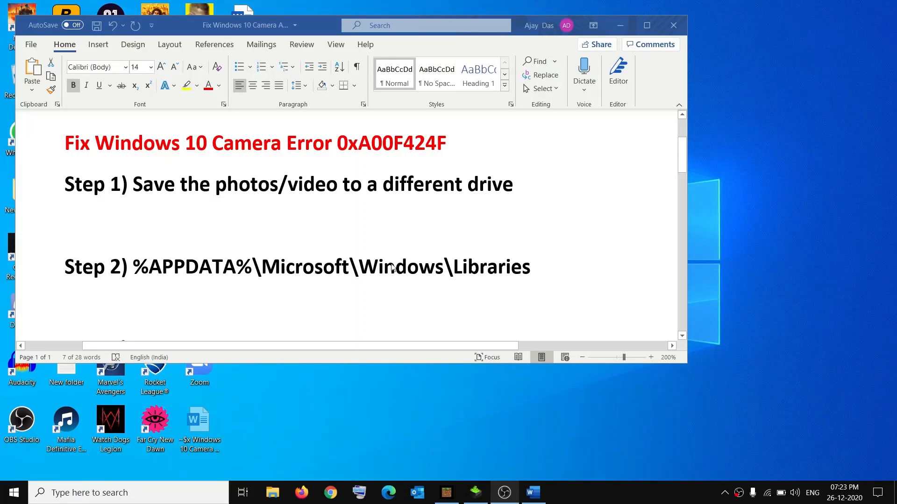
Copy the path %APPDATA%\Microsoft\Windows\Libraries from the Word document and open that folder through Windows search, in a maximized window.
left_click_drag(530, 271, 140, 271)
right_click(140, 271)
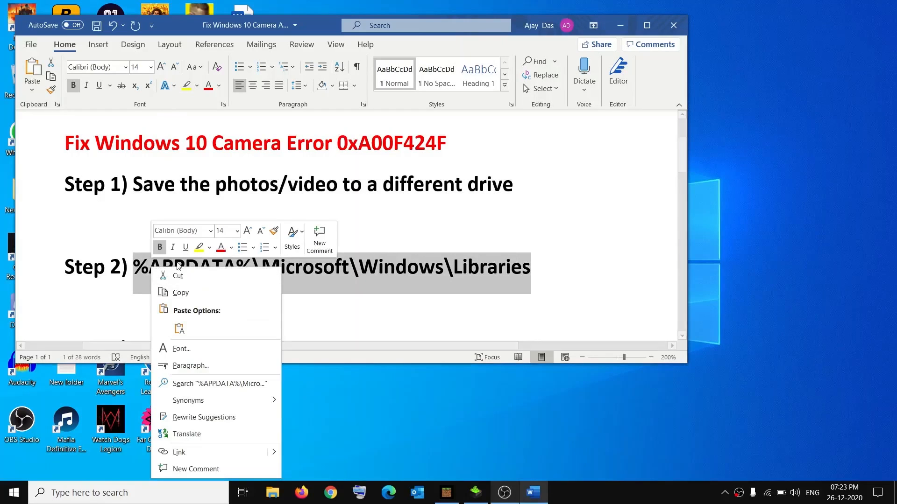
left_click(179, 292)
left_click(127, 492)
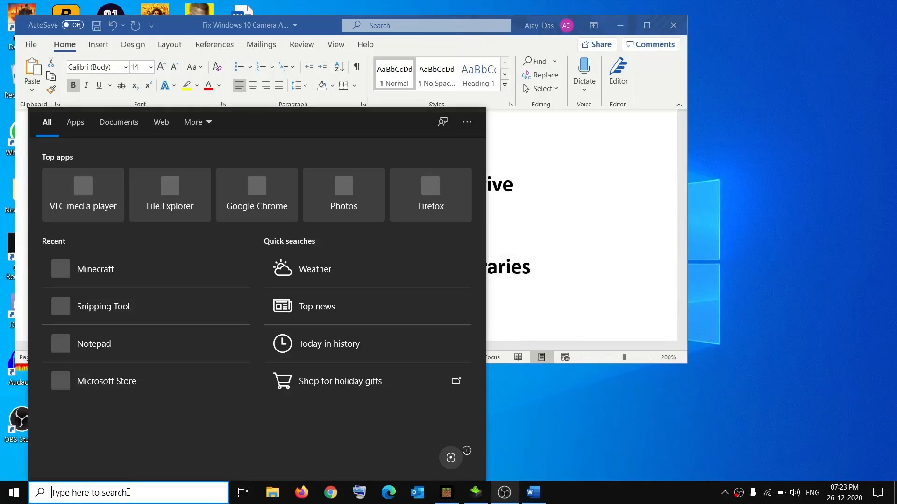
key("ctrl+v")
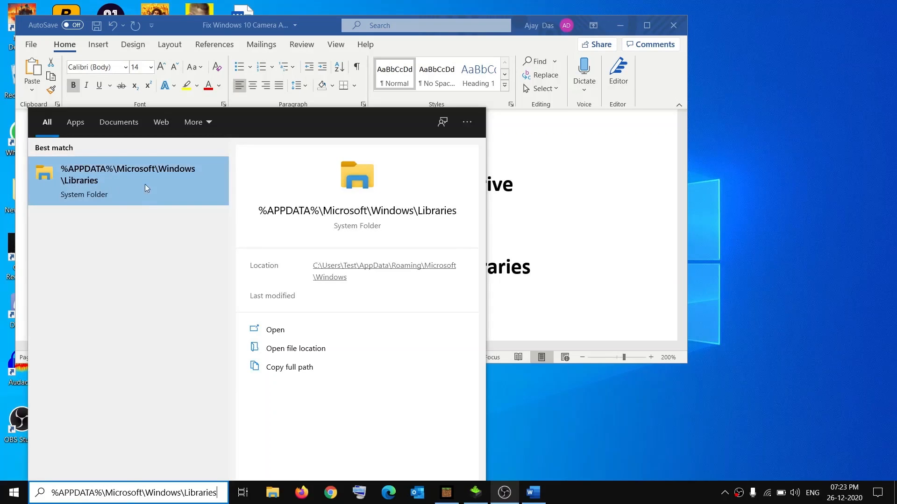
left_click(119, 182)
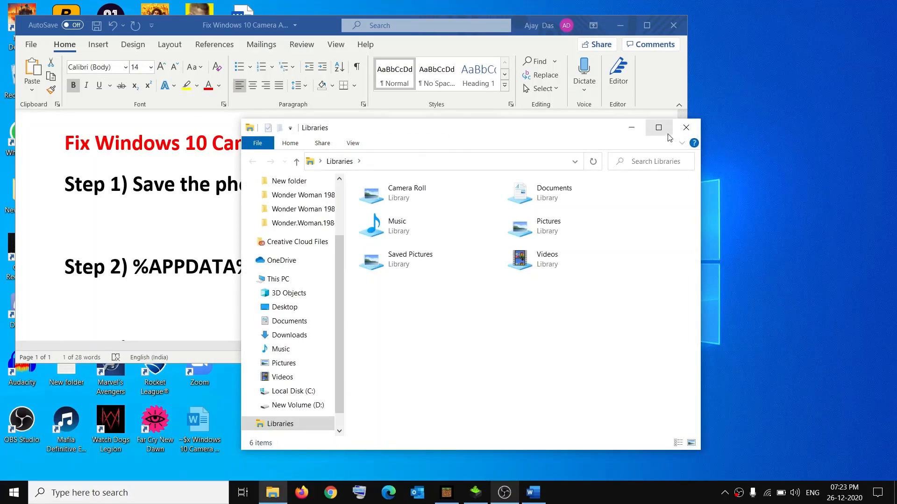
left_click(659, 127)
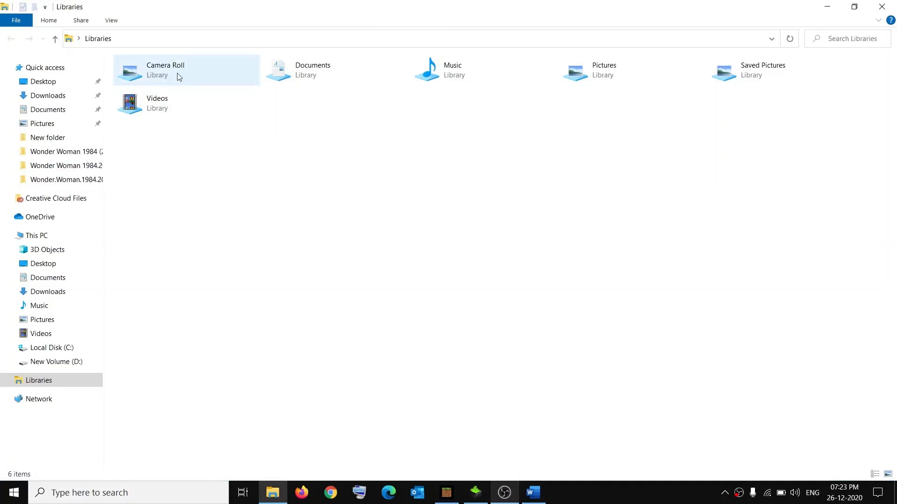
Include the Videos folder from This PC as a location in the Camera Roll library's properties.
right_click(192, 74)
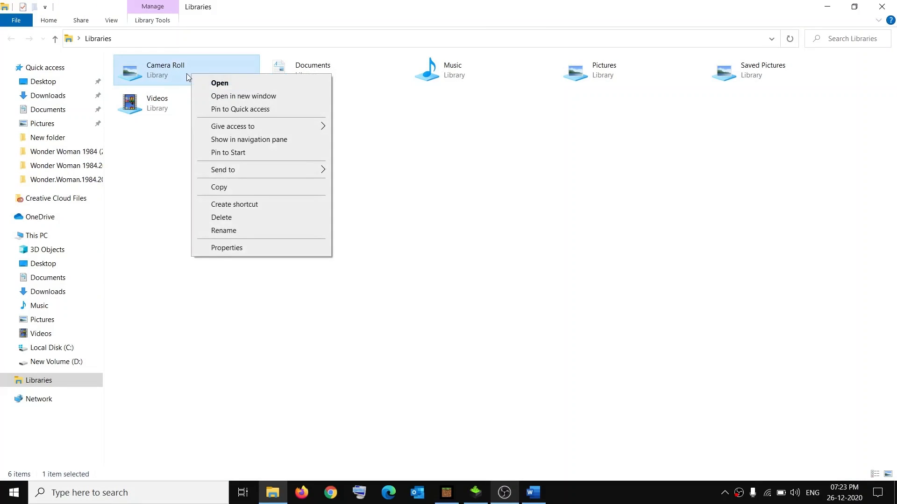
left_click(227, 247)
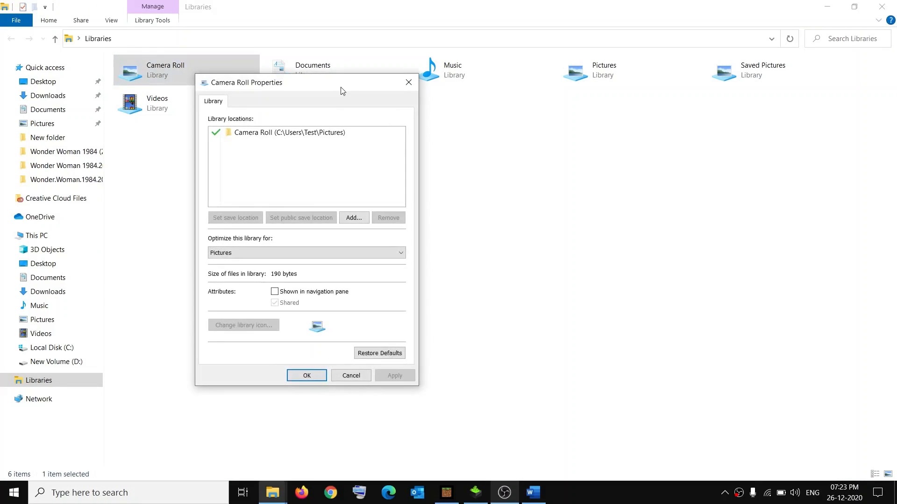
left_click_drag(341, 88, 471, 60)
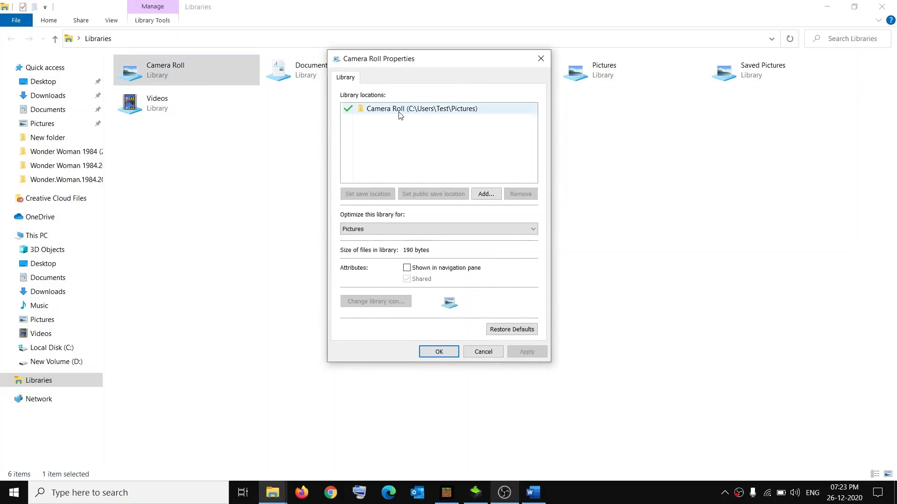
left_click(486, 194)
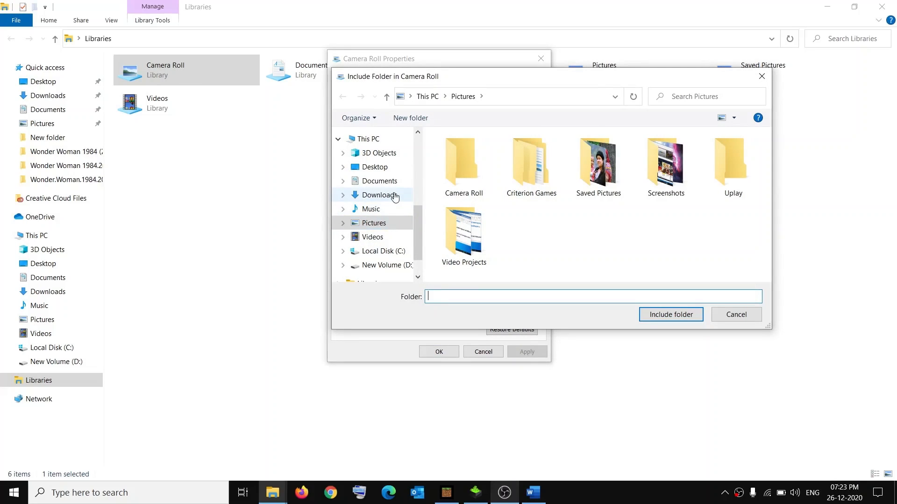
left_click(385, 140)
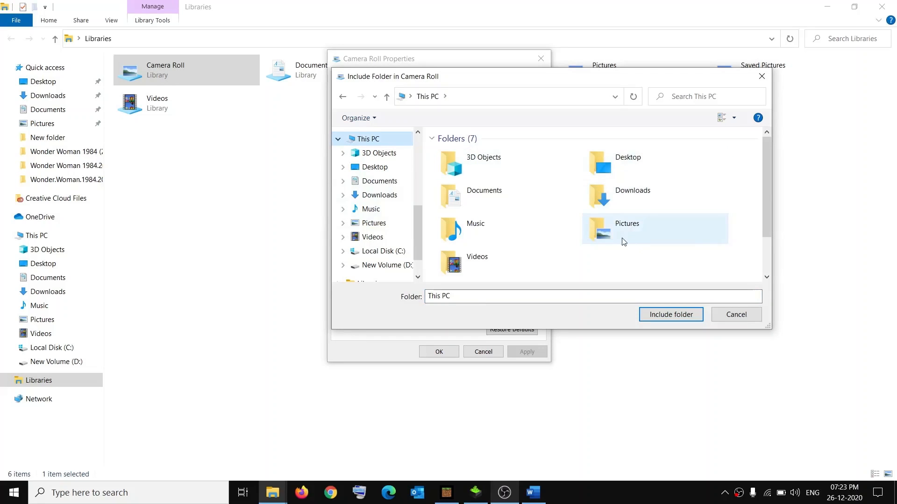
left_click(496, 266)
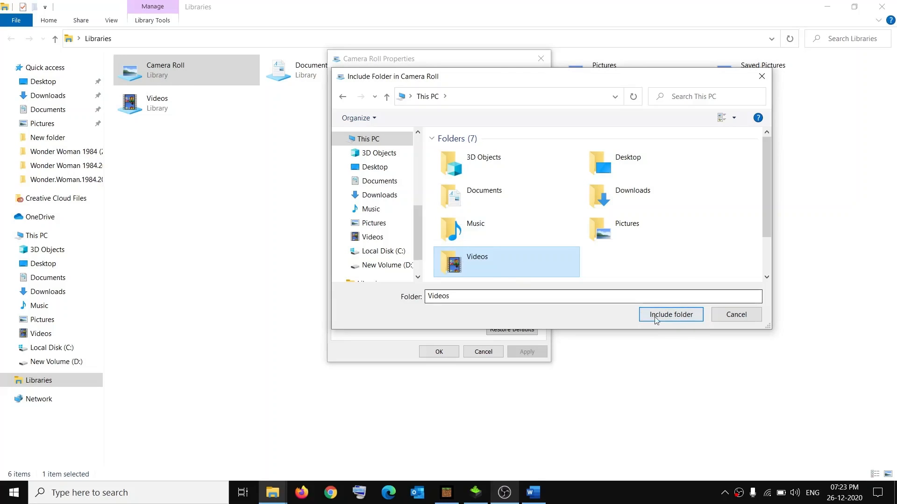
left_click(671, 315)
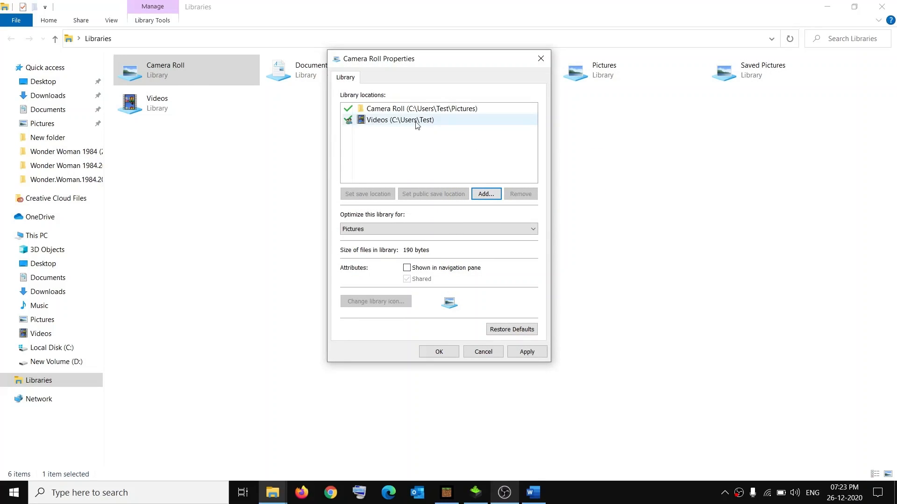
Remove the Camera Roll folder from the library's locations, apply the change, and close the properties and the Libraries window.
left_click(379, 110)
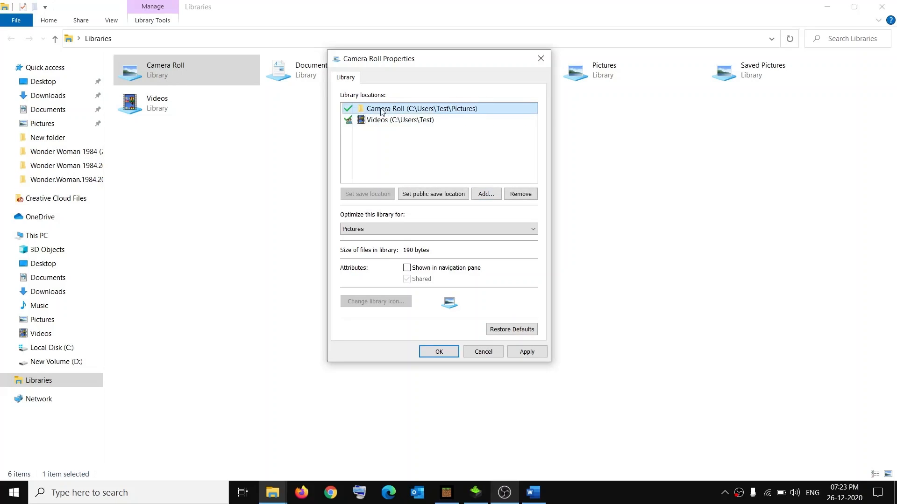
left_click(519, 195)
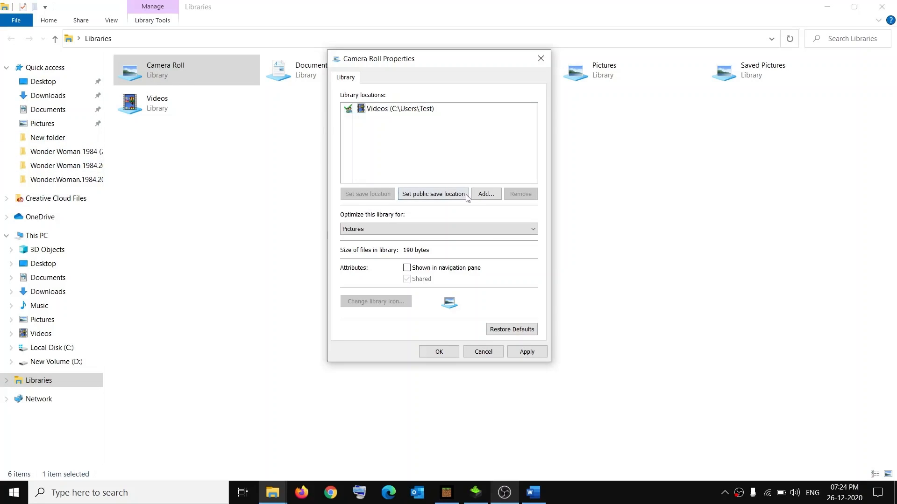
left_click(528, 353)
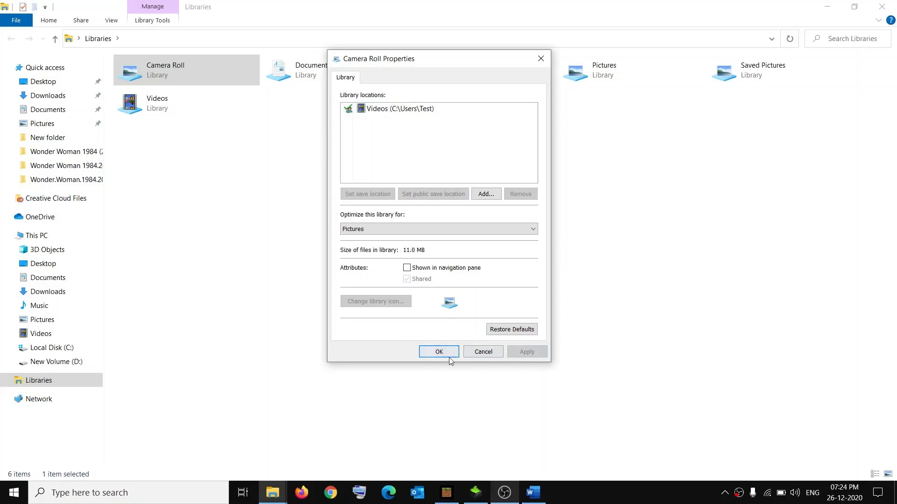
left_click(439, 353)
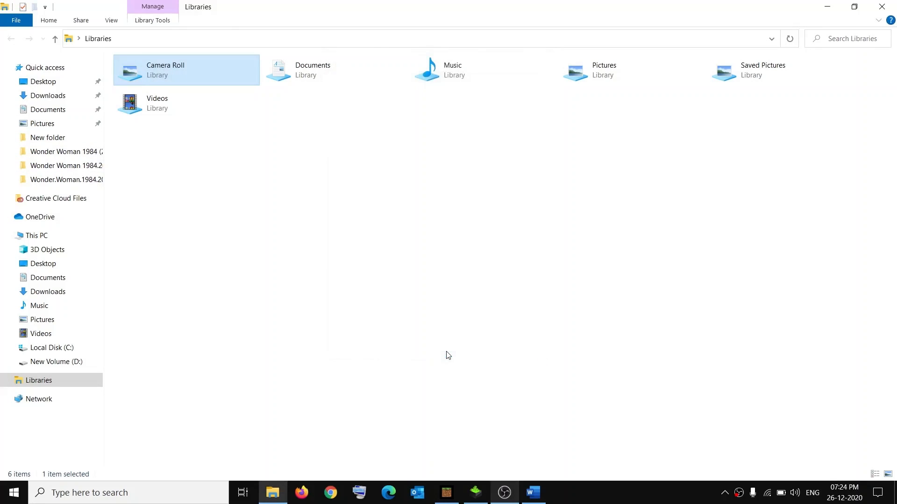
left_click(887, 9)
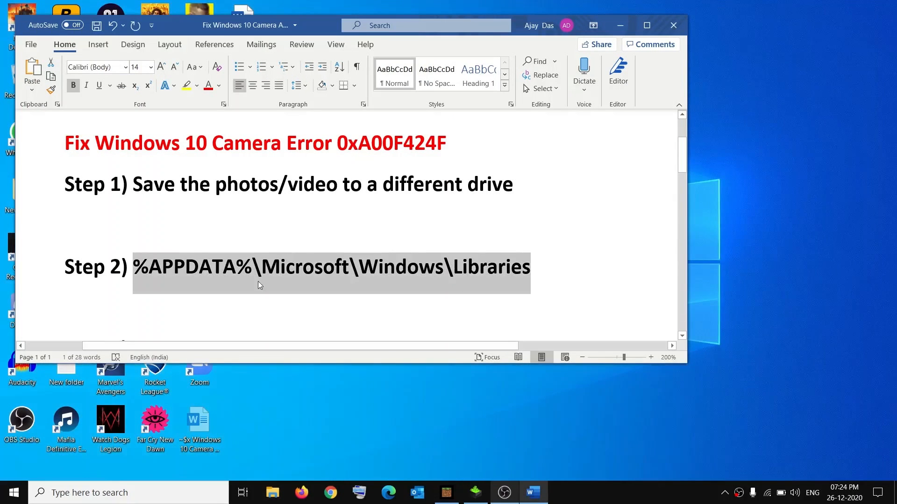
Find Step 3 in the Word document and highlight its text "Reset Camera".
scroll(184, 253, "down", 1)
scroll(184, 253, "down", 2)
scroll(184, 253, "up", 2)
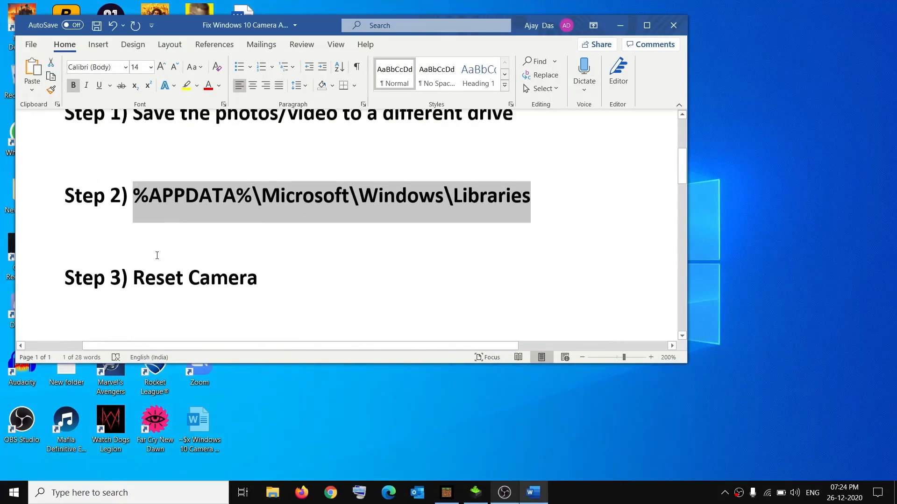
left_click_drag(133, 294, 270, 297)
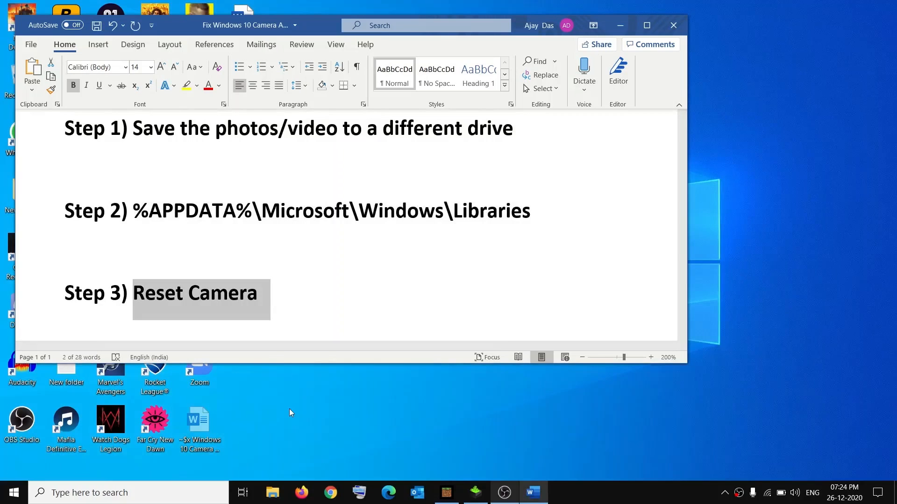
In the Windows Apps & features settings, search the app list for "camera" and open the Camera app's advanced options.
left_click(14, 493)
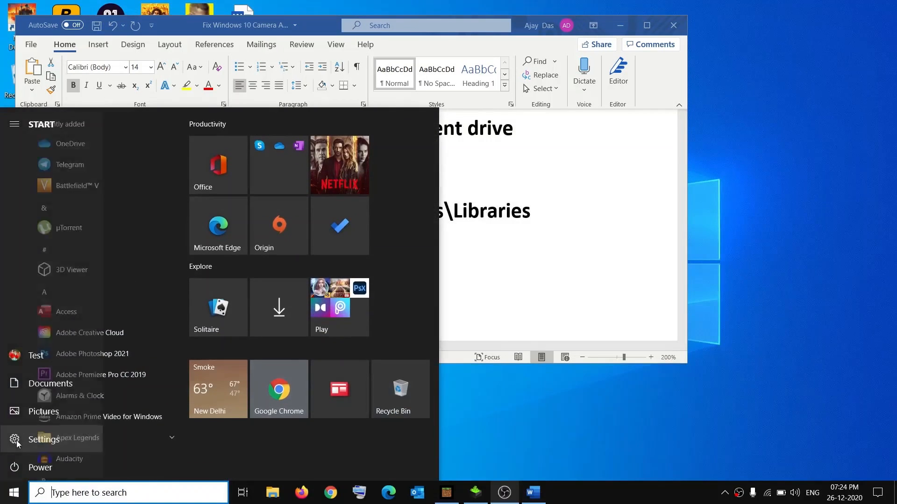
left_click(43, 440)
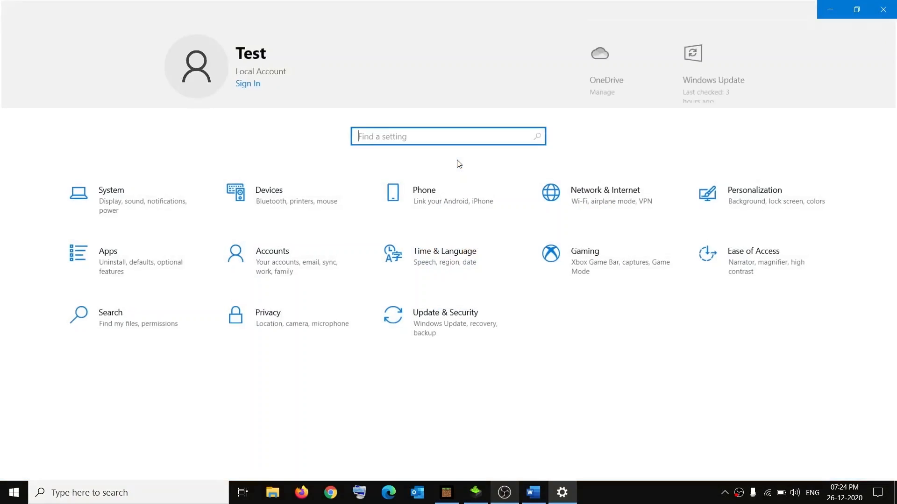
left_click(160, 268)
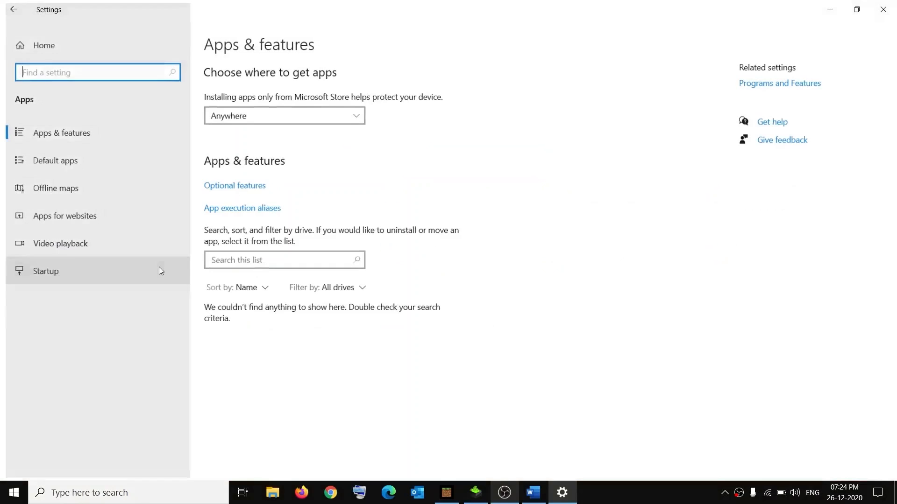
left_click(235, 261)
type("camera")
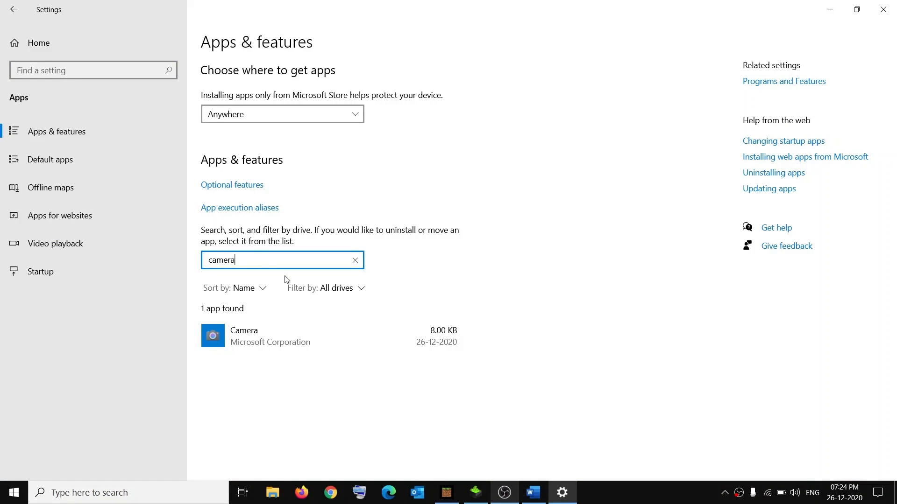
left_click(277, 338)
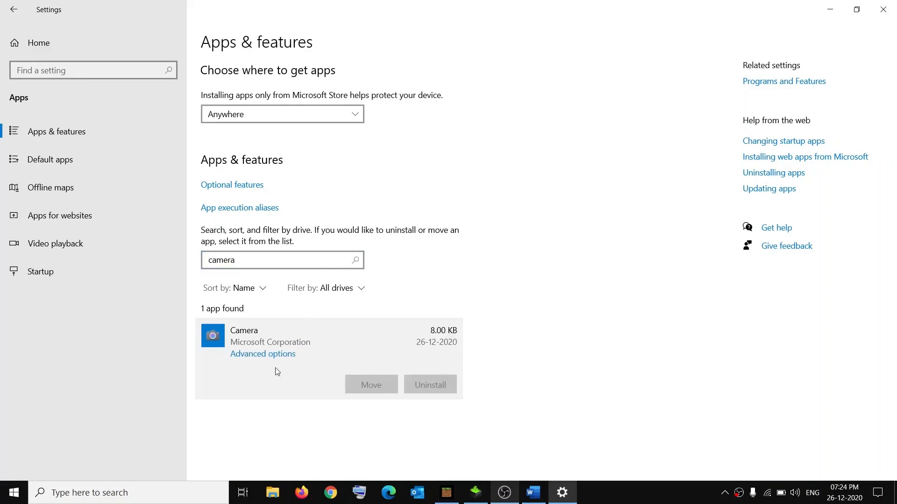
left_click(257, 356)
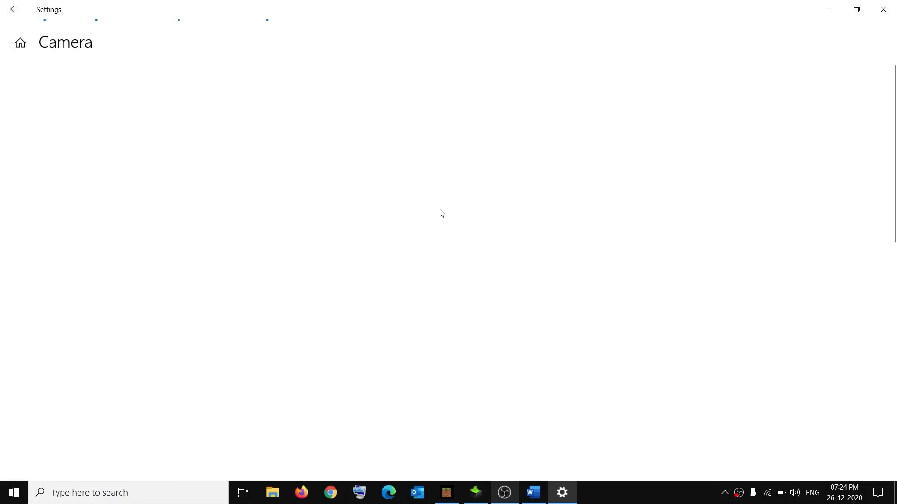
Reset the Camera app, confirm the deletion of its data, and close the Settings window.
scroll(138, 280, "down", 8)
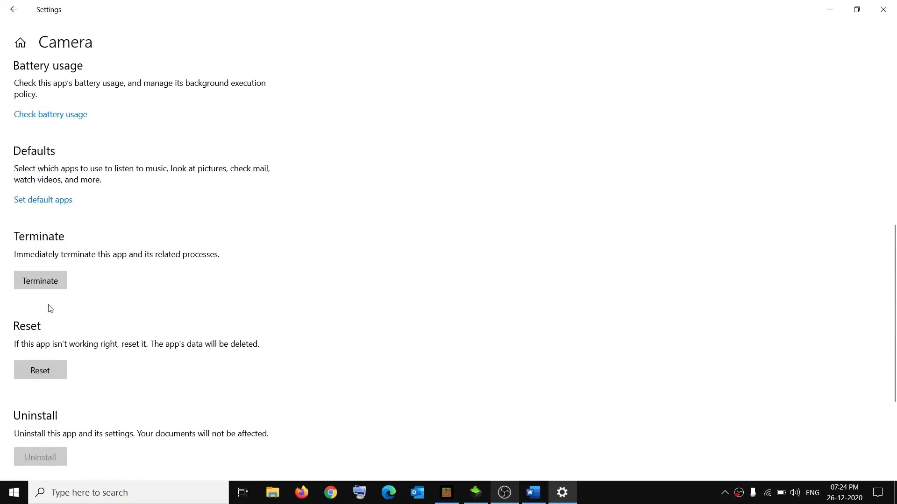
left_click(31, 372)
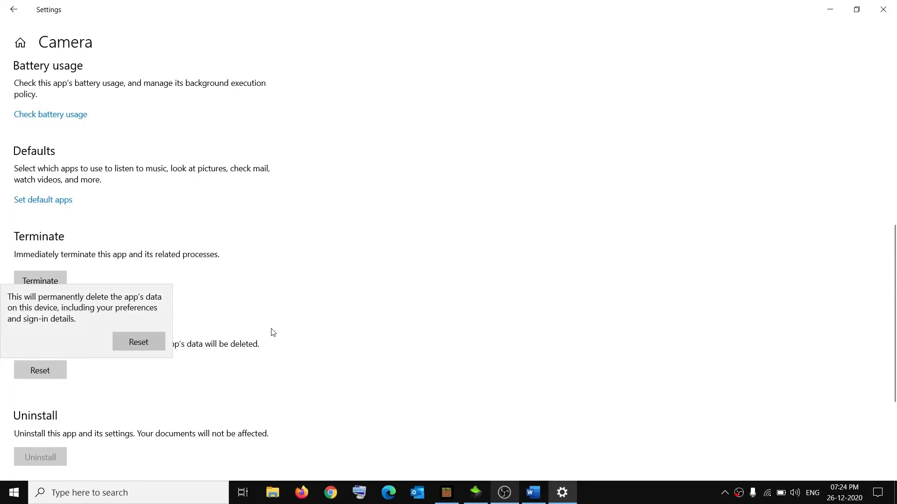
left_click(150, 344)
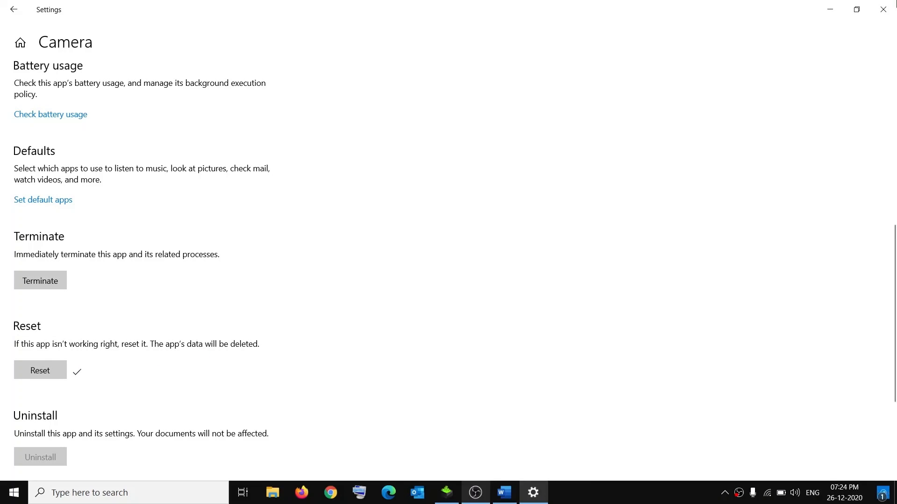
left_click(883, 9)
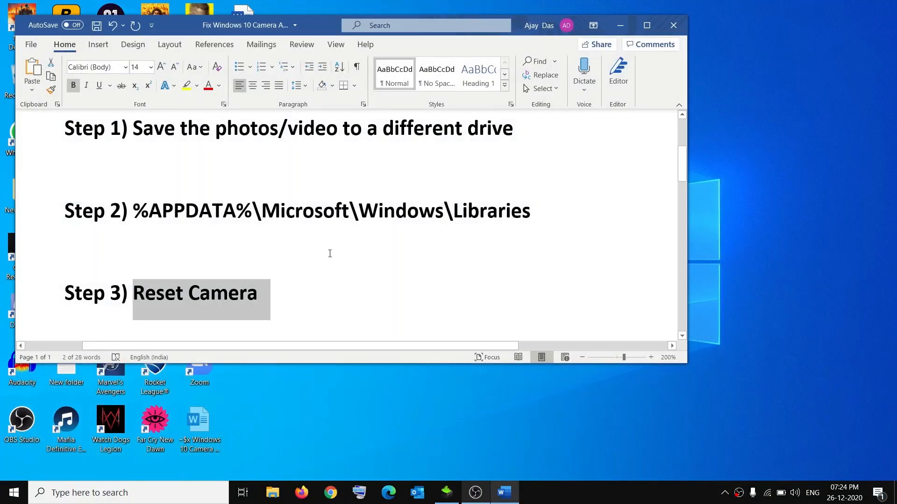
Copy the Step 4 command "Get-AppxPackage *camera* | Remove-AppxPackage" from the Word document.
scroll(327, 254, "down", 4)
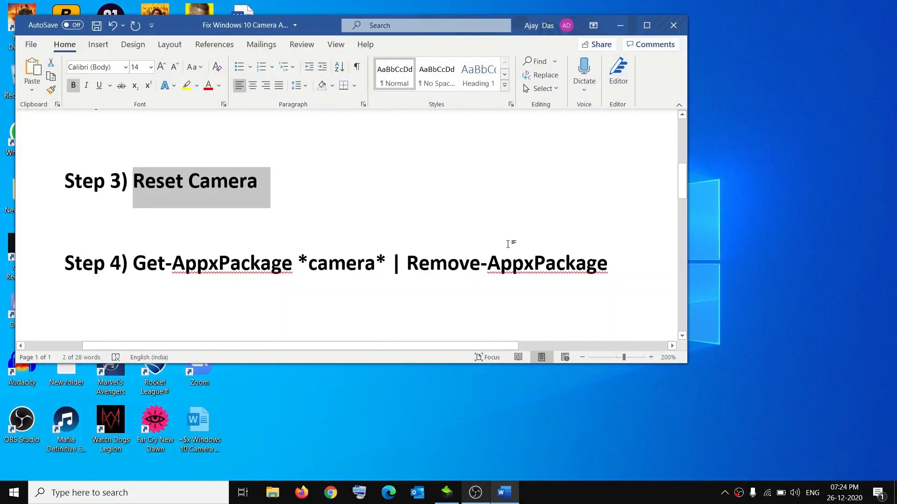
left_click_drag(615, 262, 146, 263)
key("ctrl+c")
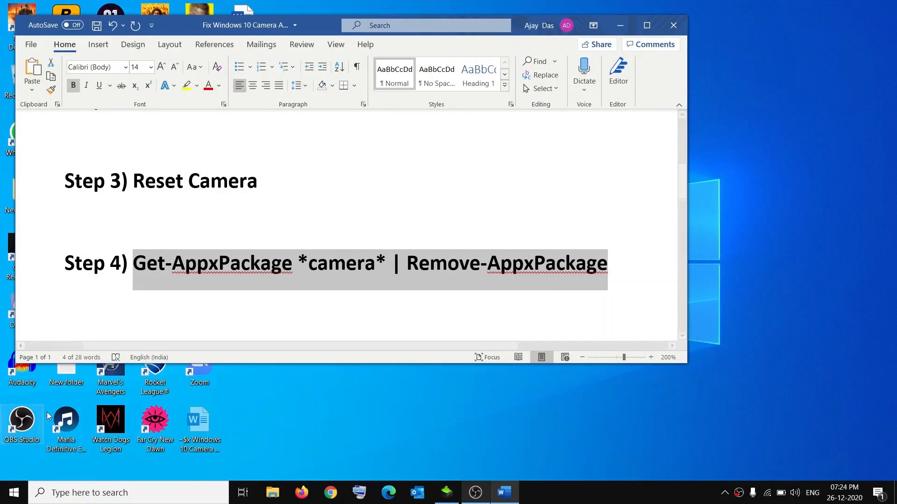
Run the copied command Get-AppxPackage *camera* | Remove-AppxPackage in Windows PowerShell as administrator, and close the PowerShell window.
right_click(8, 500)
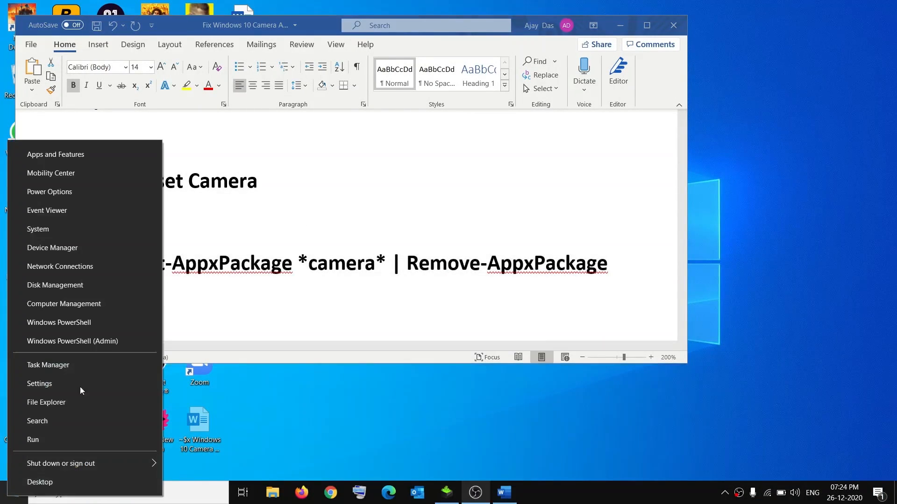
left_click(109, 342)
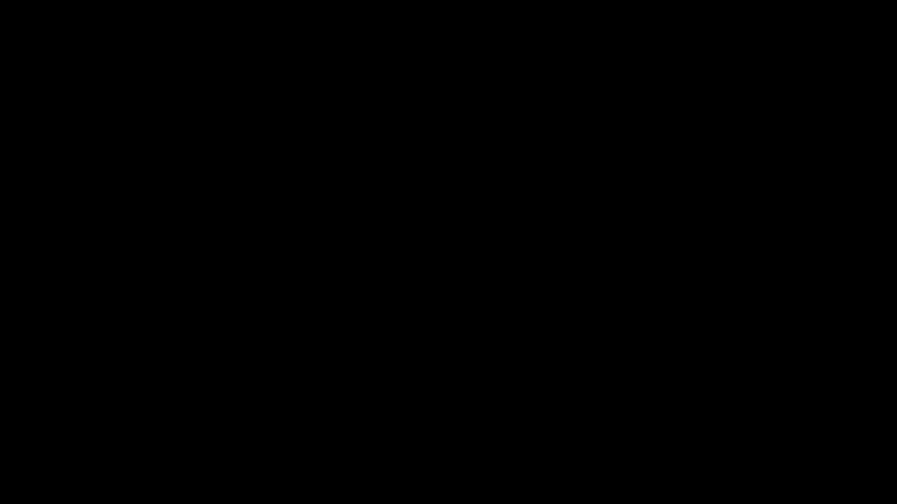
key("ctrl+v")
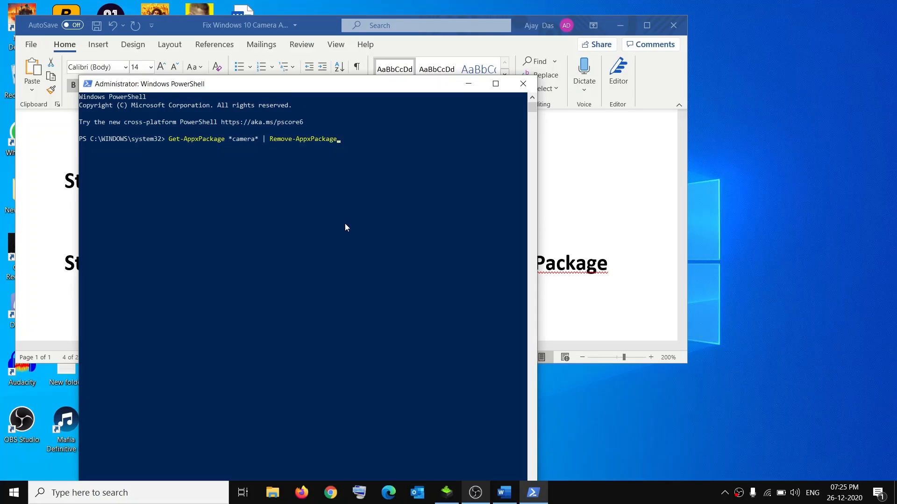
key("Return")
left_click(522, 84)
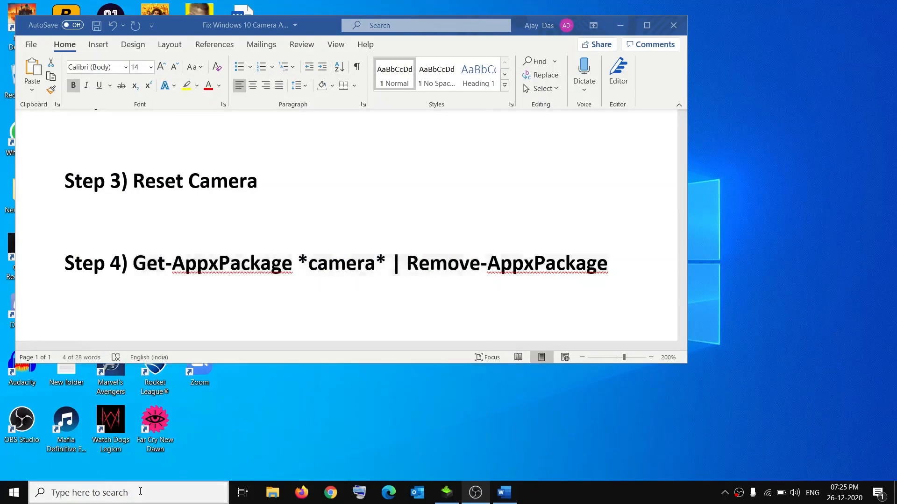
Search Windows for "store" and open Microsoft Store.
left_click(140, 491)
type("sto")
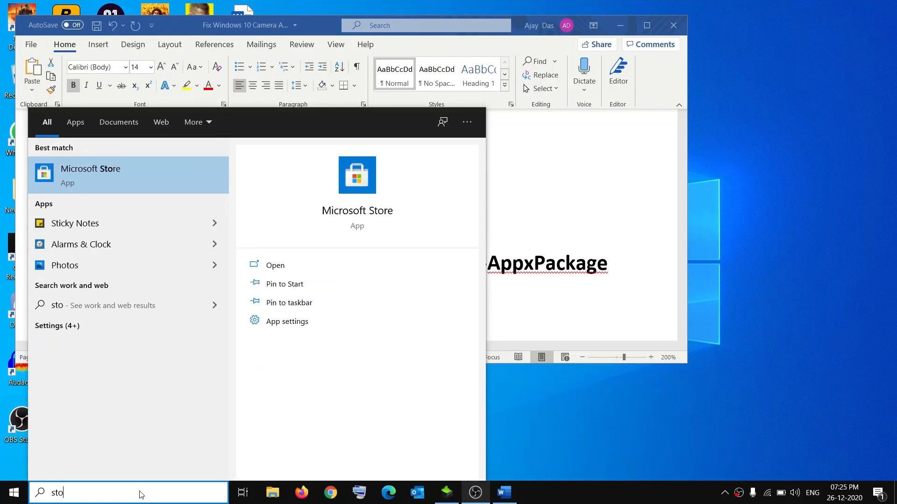
type("re")
left_click(131, 172)
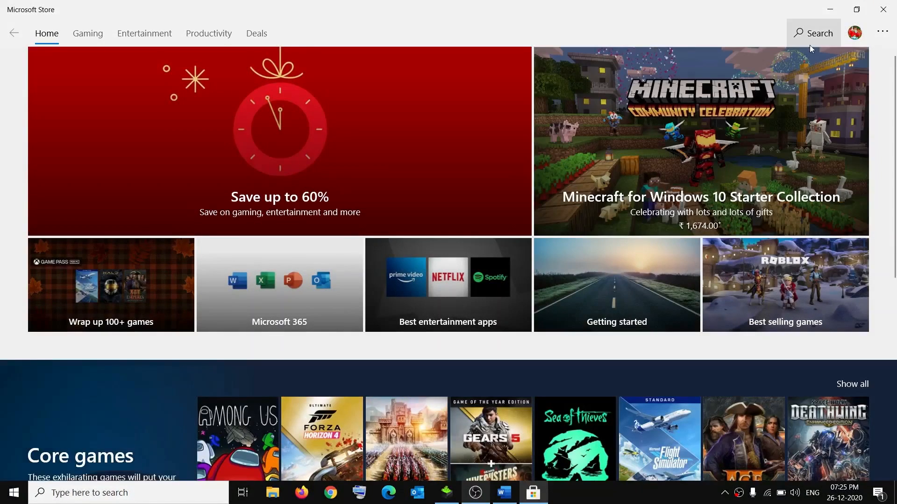
Search the Store for "camera", open the Windows Camera app's page, then get and install the app.
left_click(810, 33)
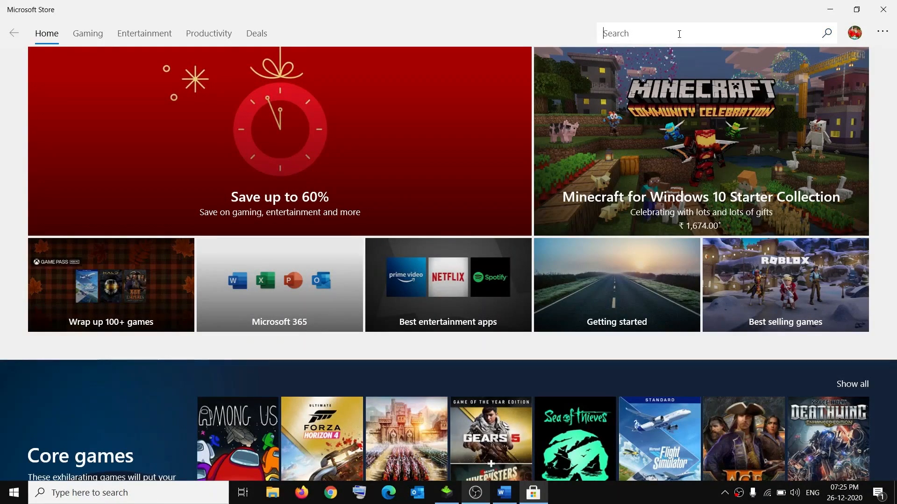
type("camera")
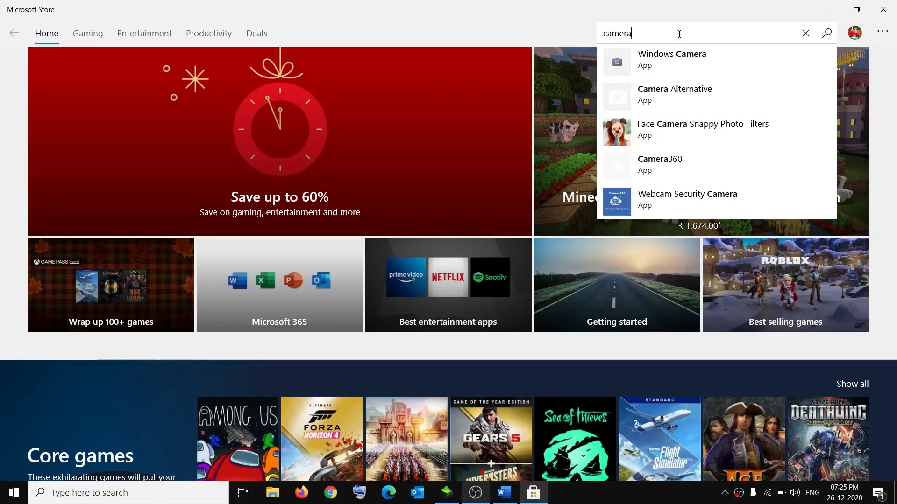
left_click(694, 66)
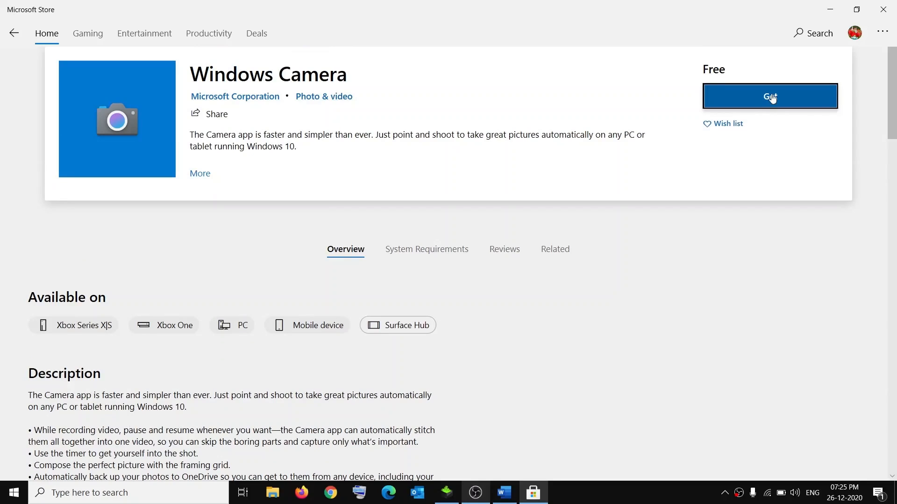
left_click(797, 104)
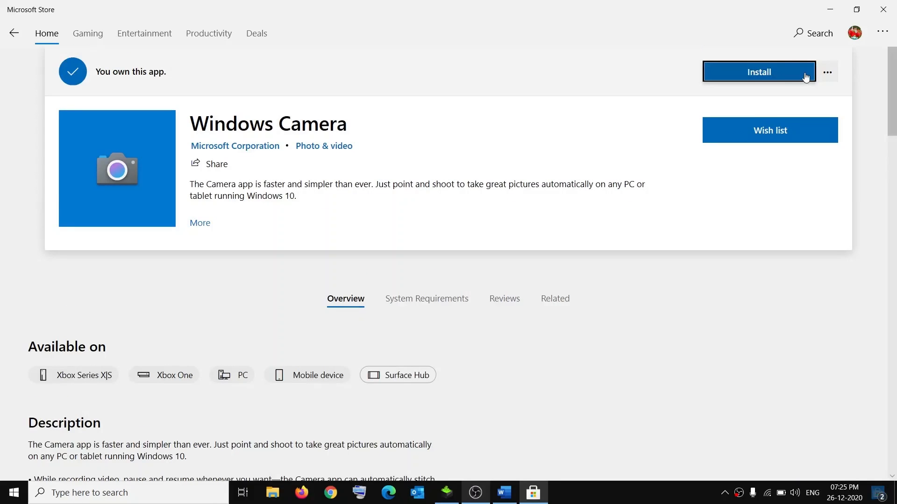
left_click(806, 77)
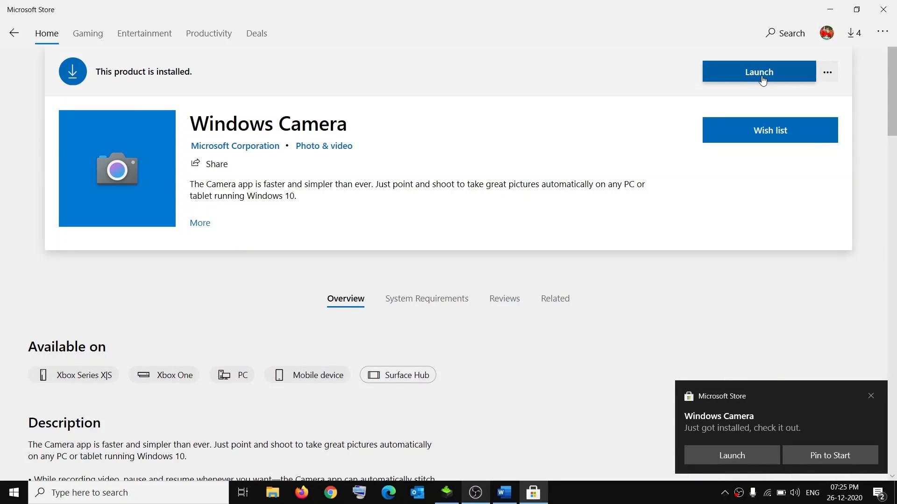
Minimize the Store window and highlight the error code 0xA00F424F in the Word document's title.
left_click(831, 10)
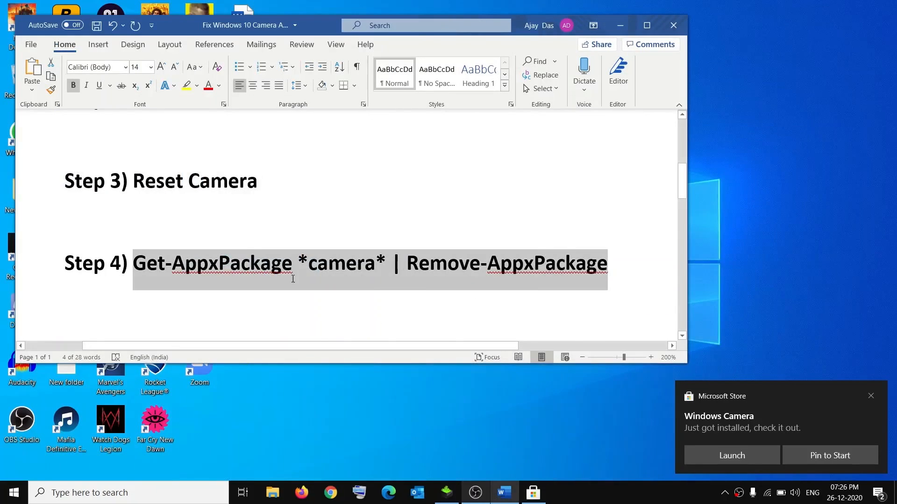
scroll(292, 278, "up", 5)
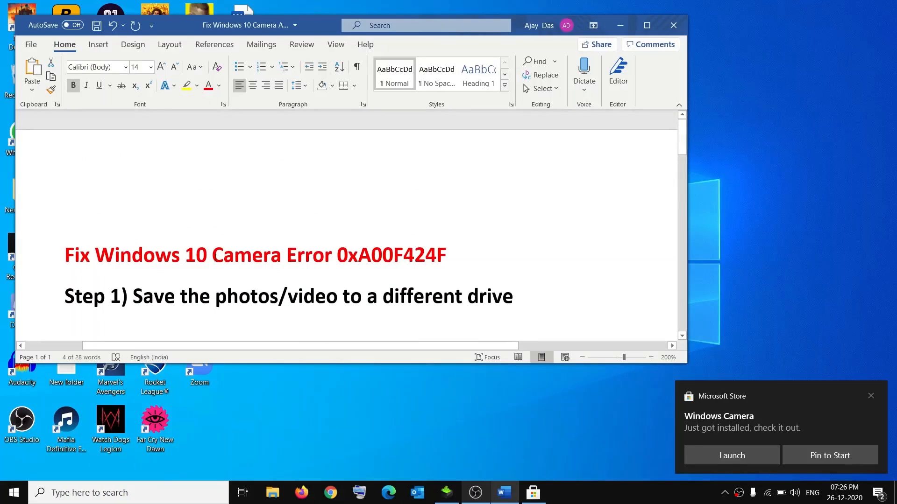
left_click_drag(337, 256, 455, 263)
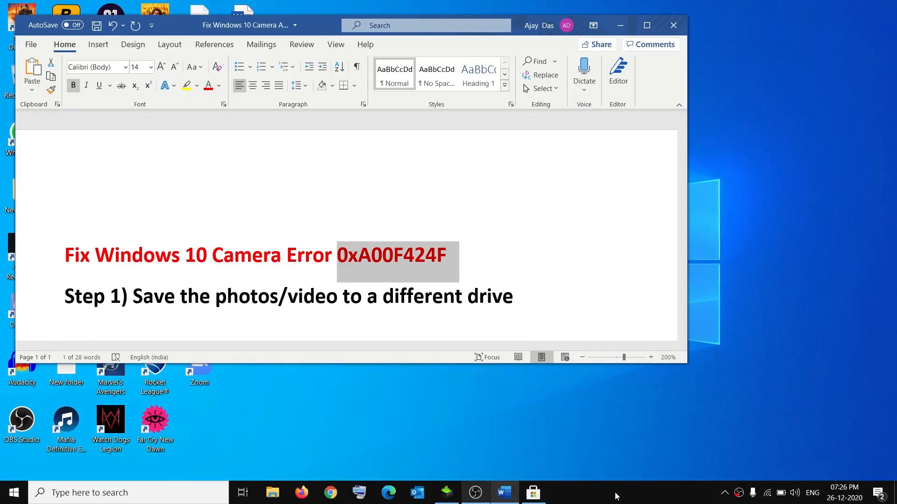